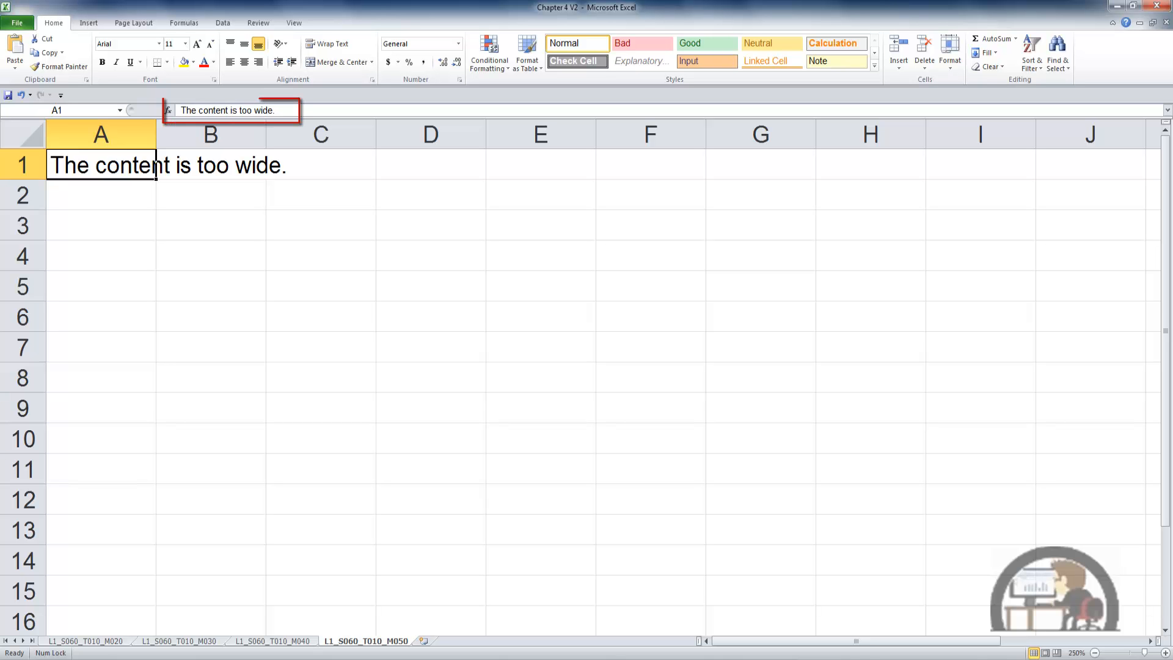
- Check cells A1, B1 and C1 to see which one actually holds the overflowing text
left_click(211, 165)
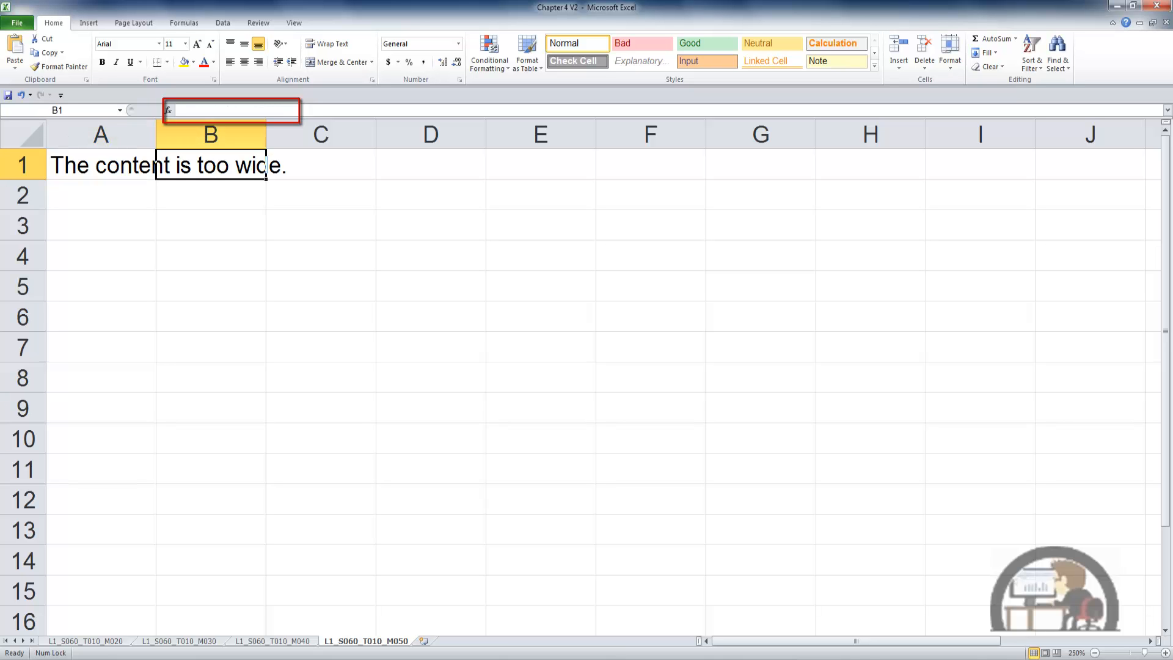
left_click(321, 165)
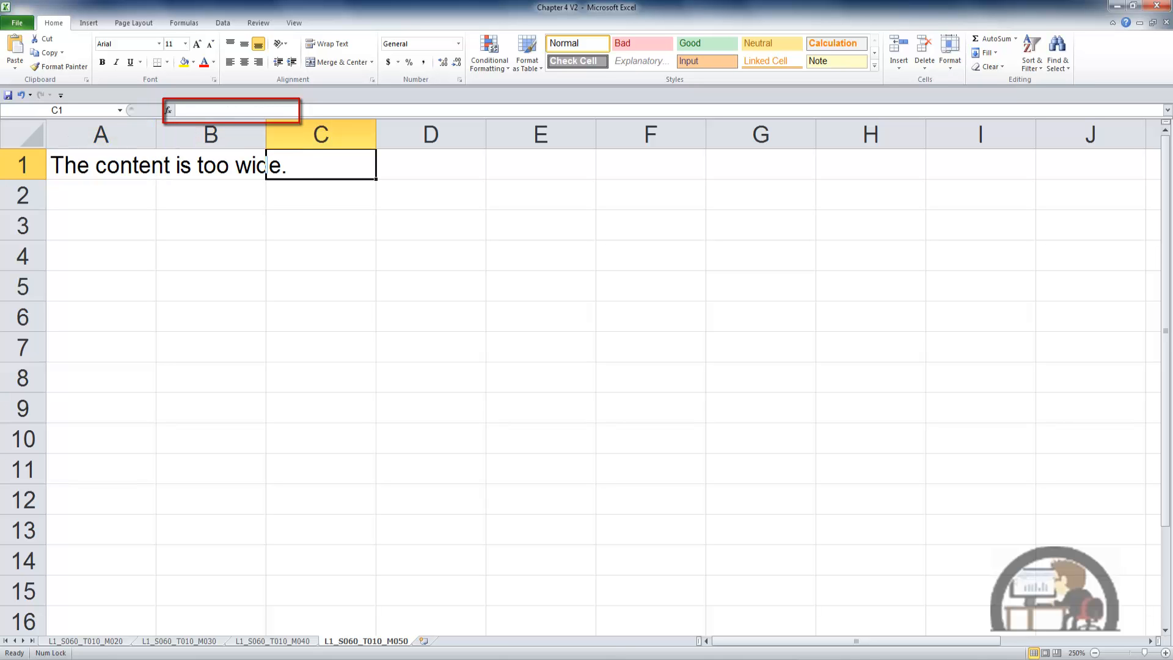
left_click(211, 165)
left_click(101, 165)
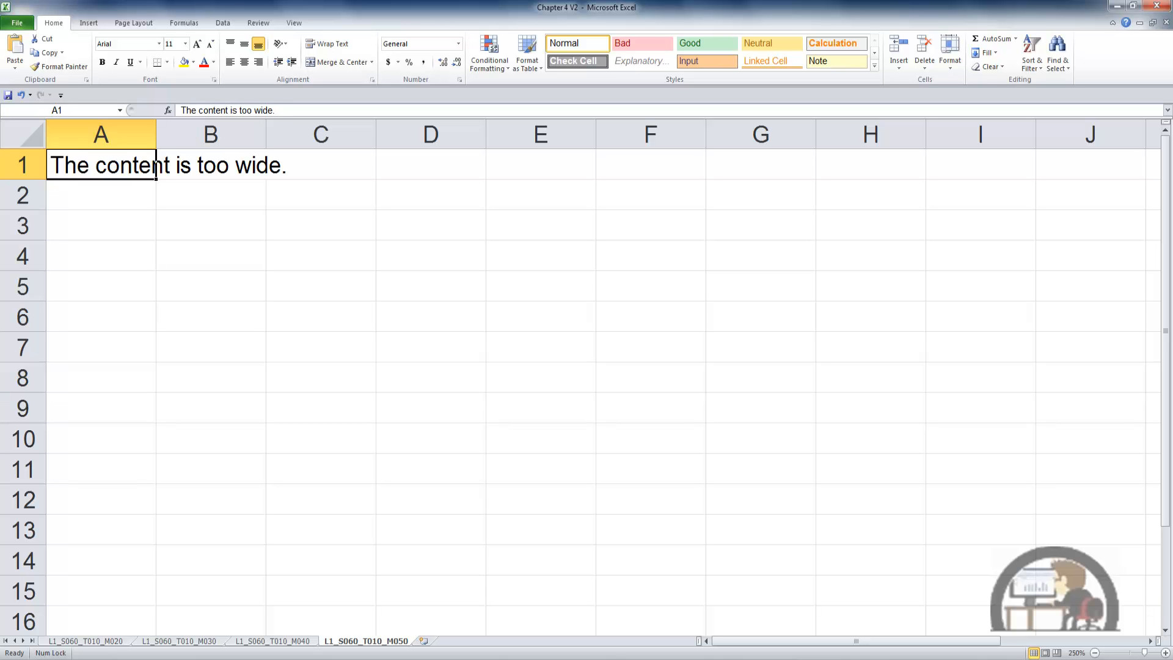
- Enter "The" in cell B1 beside the overflowing text, and delete that entry again
left_click(211, 164)
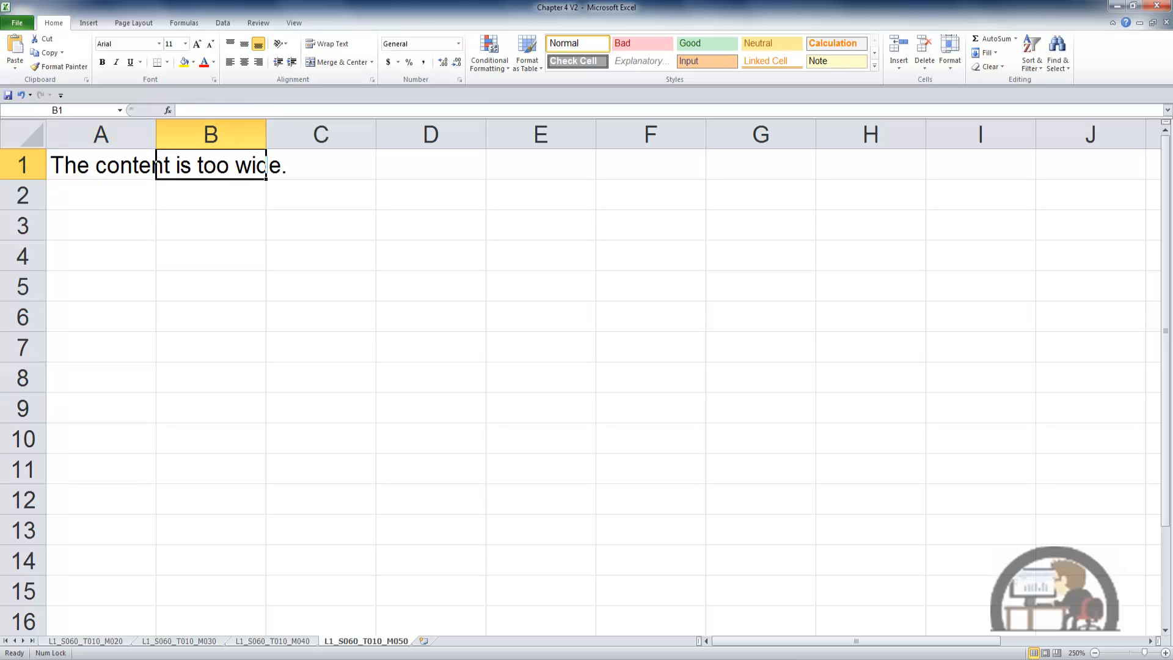
type("The")
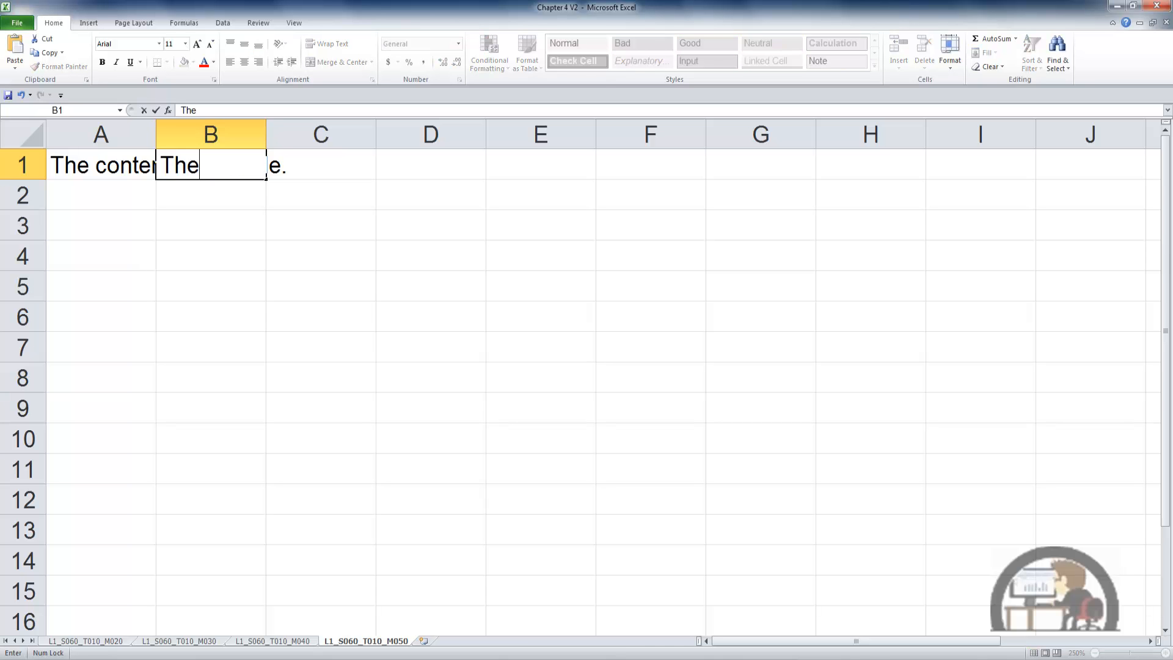
key("ctrl+Return")
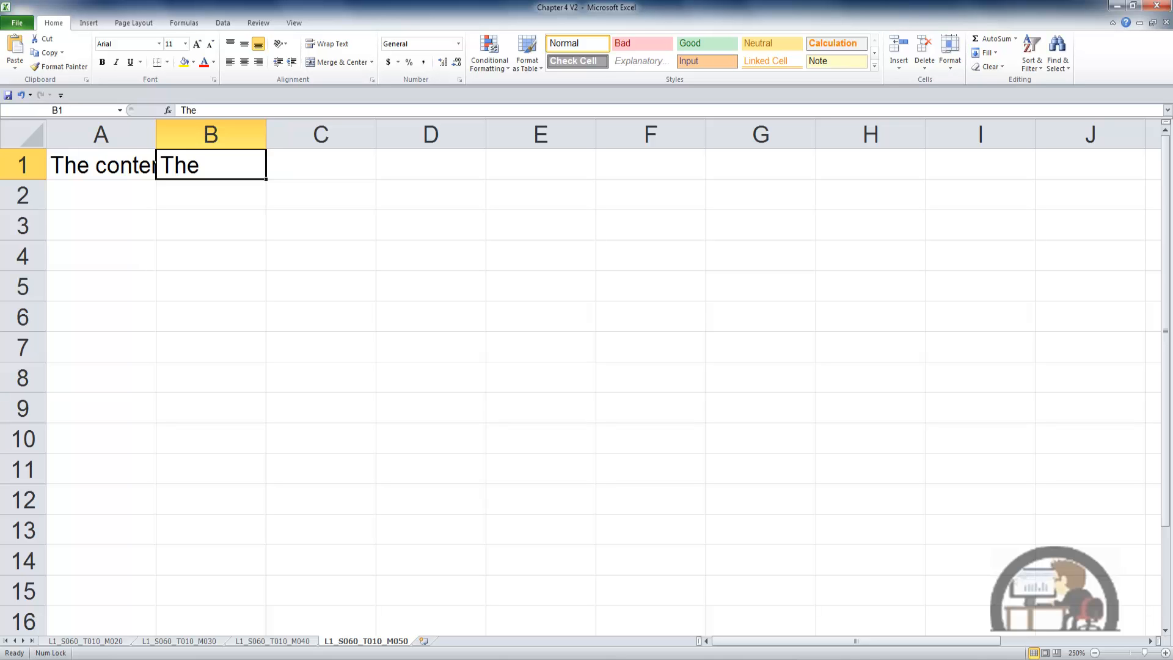
key("Delete")
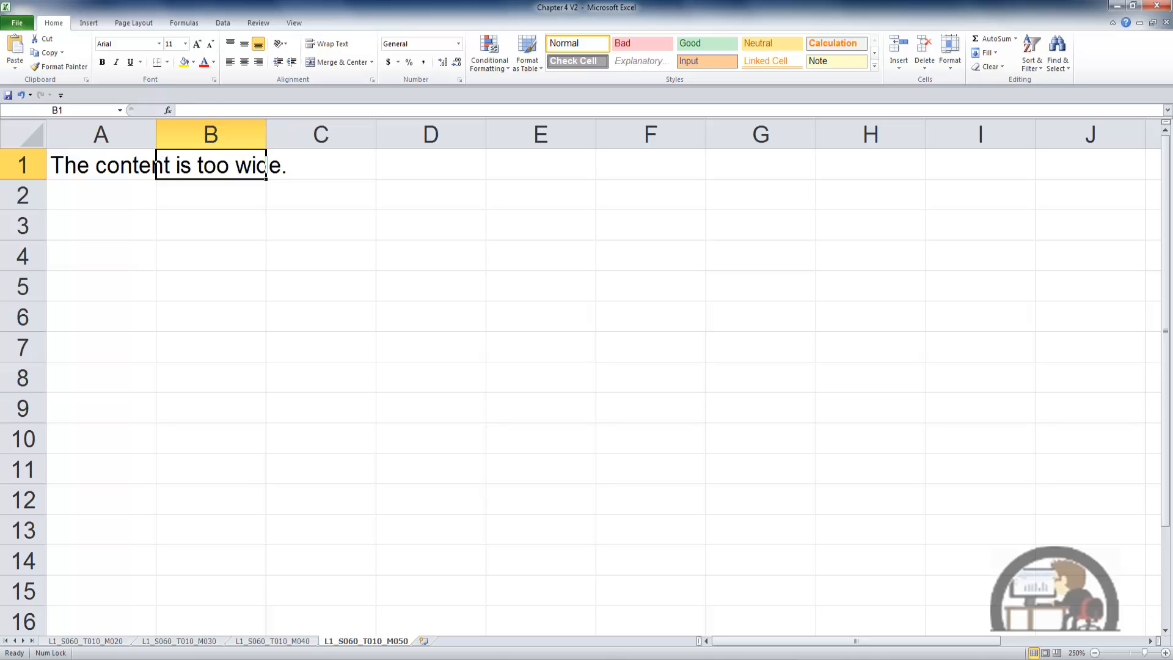
- AutoFit column A's width to its text, and AutoFit columns A to C together
left_click(101, 165)
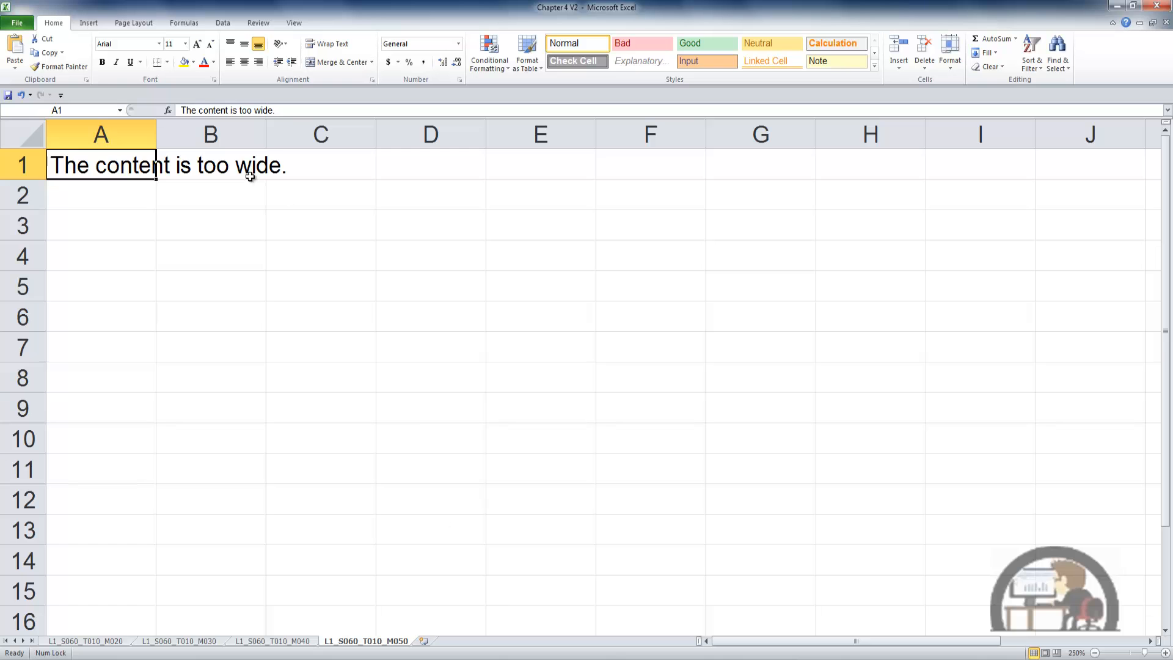
double_click(157, 131)
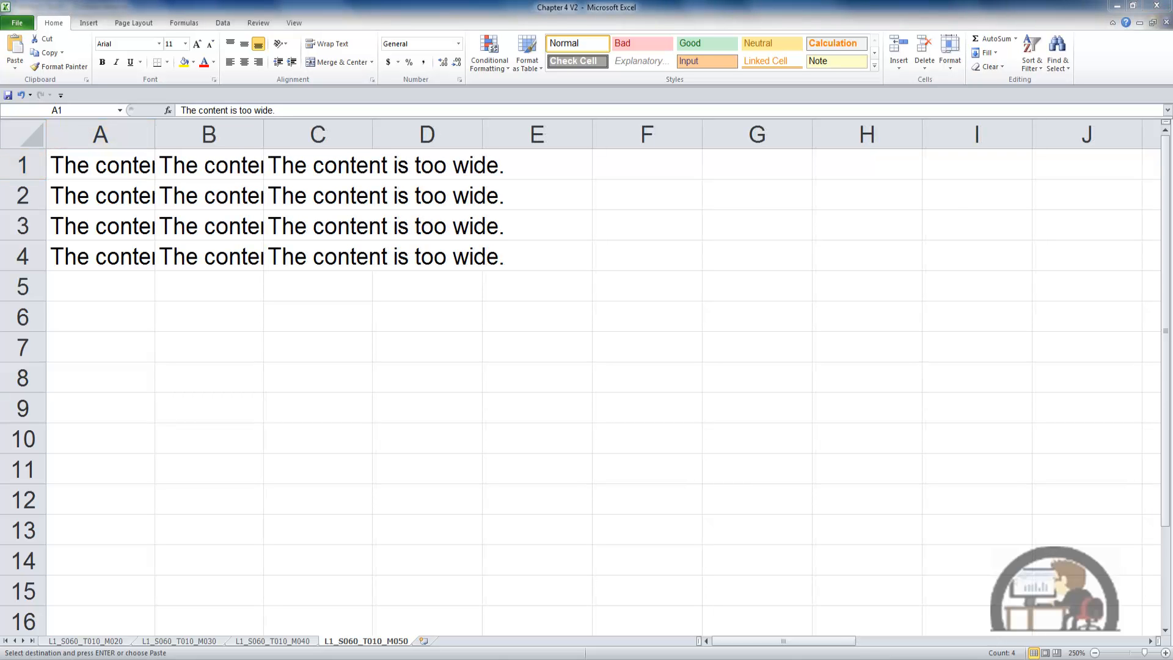
left_click_drag(119, 133, 303, 135)
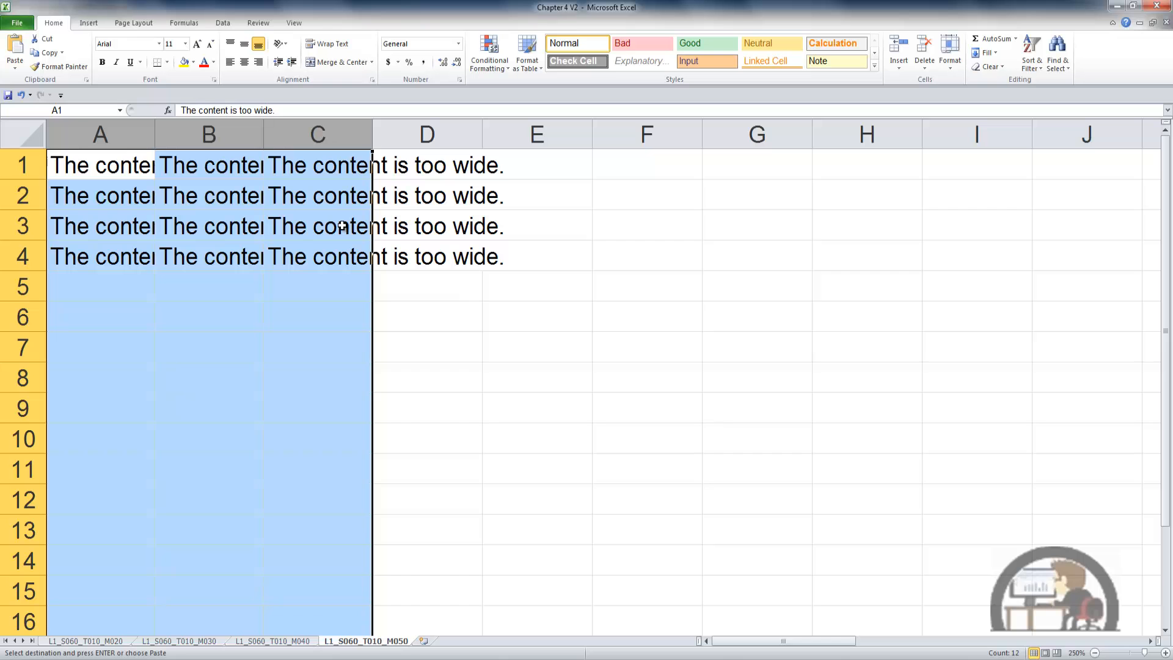
double_click(265, 132)
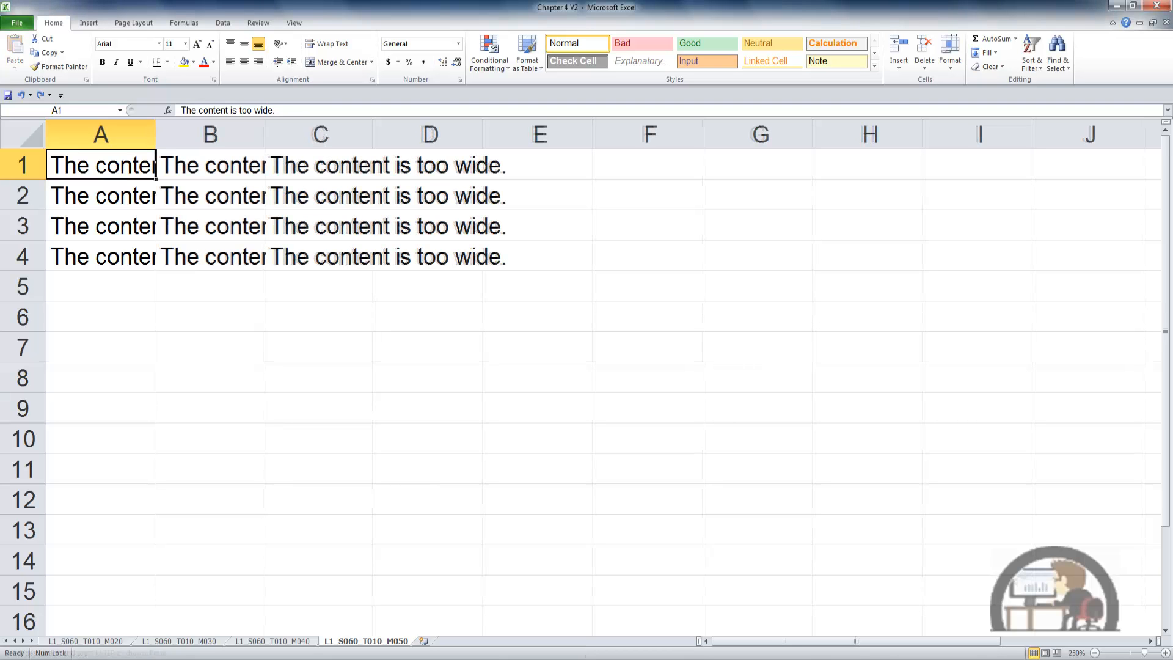
- Select the entire sheet starting from blank cell D8 and AutoFit all column widths at once
key("Escape")
left_click(454, 380)
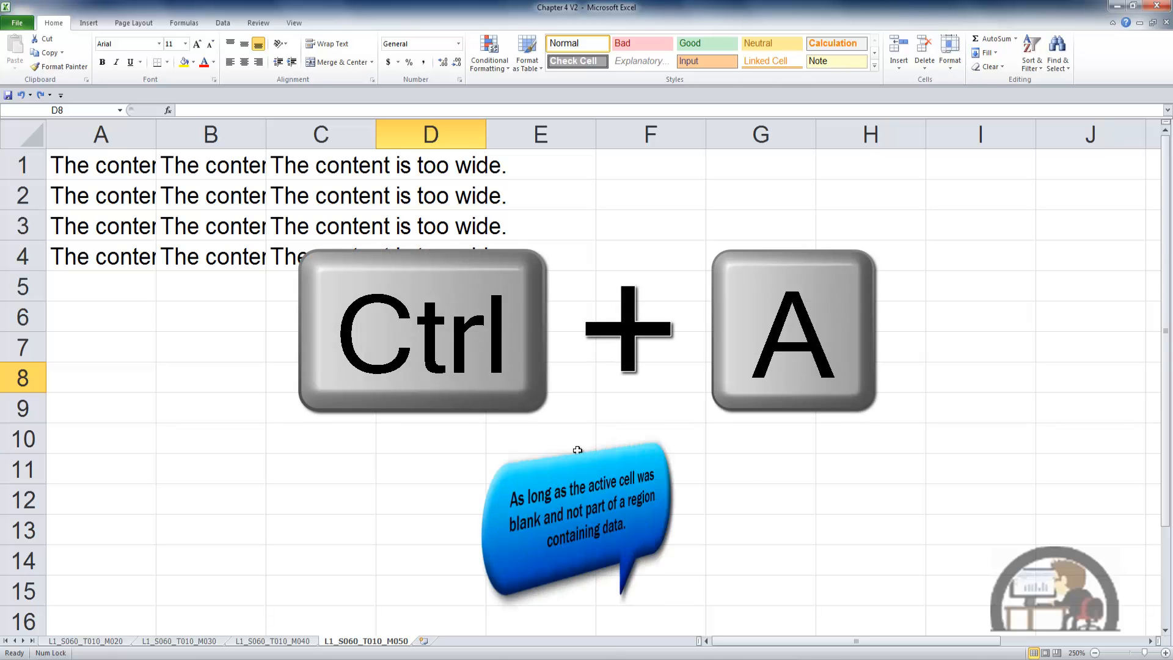
key("ctrl+a")
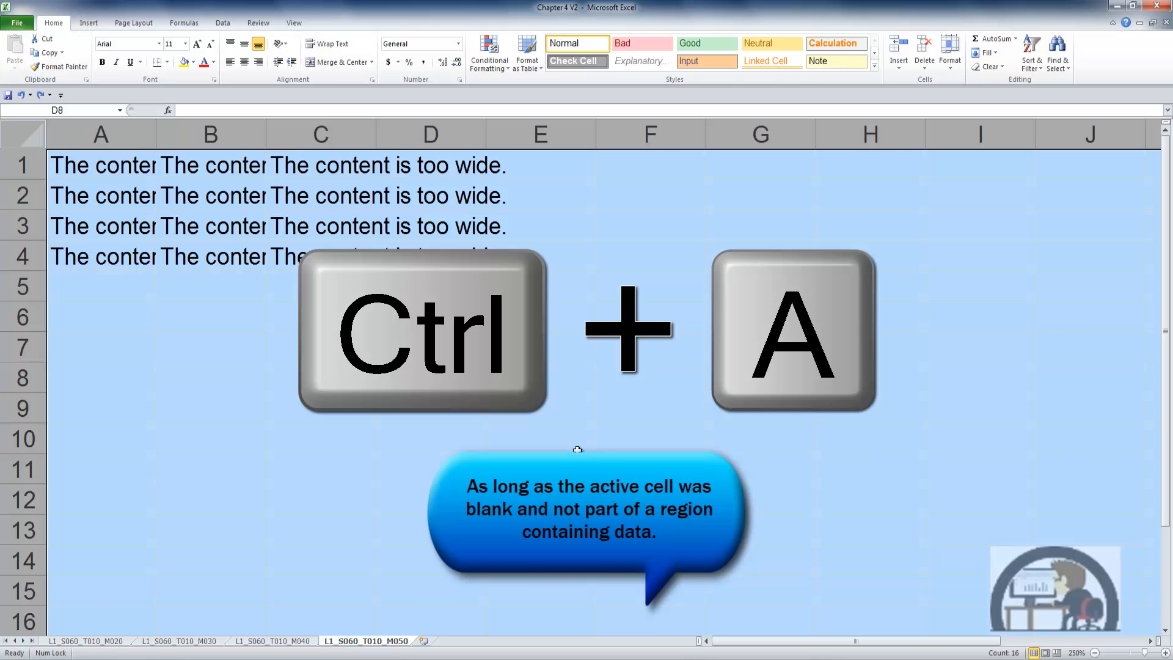
double_click(265, 134)
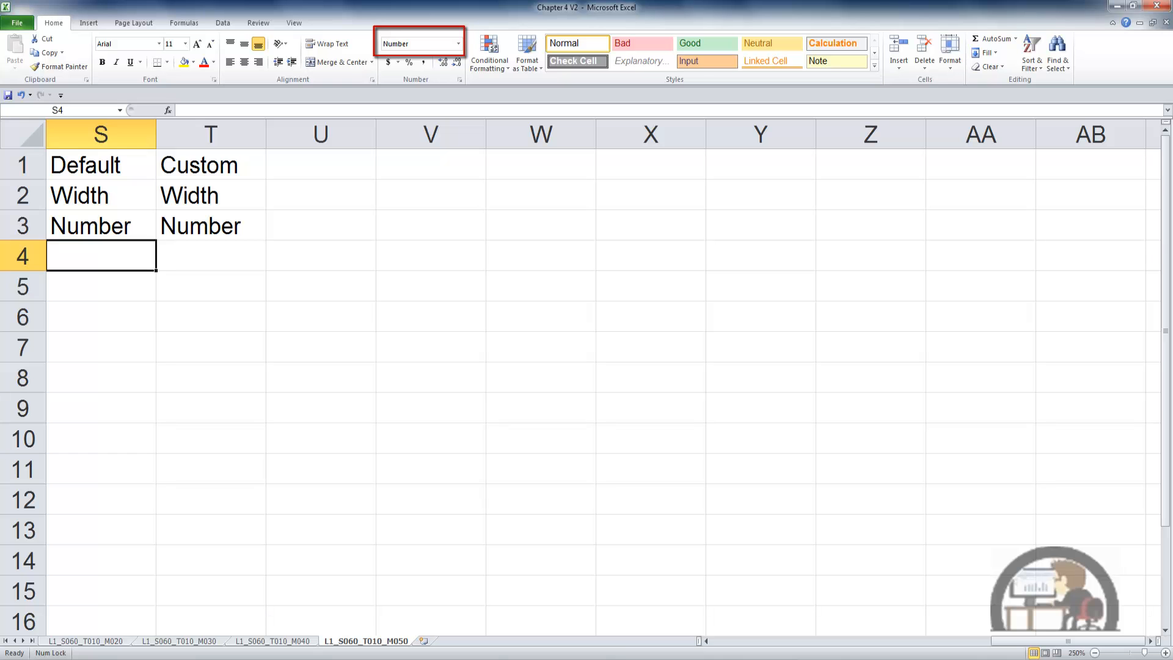
- Enter the number 555444333 in cell S4 of the default-width column, keeping that cell selected
left_click(211, 255)
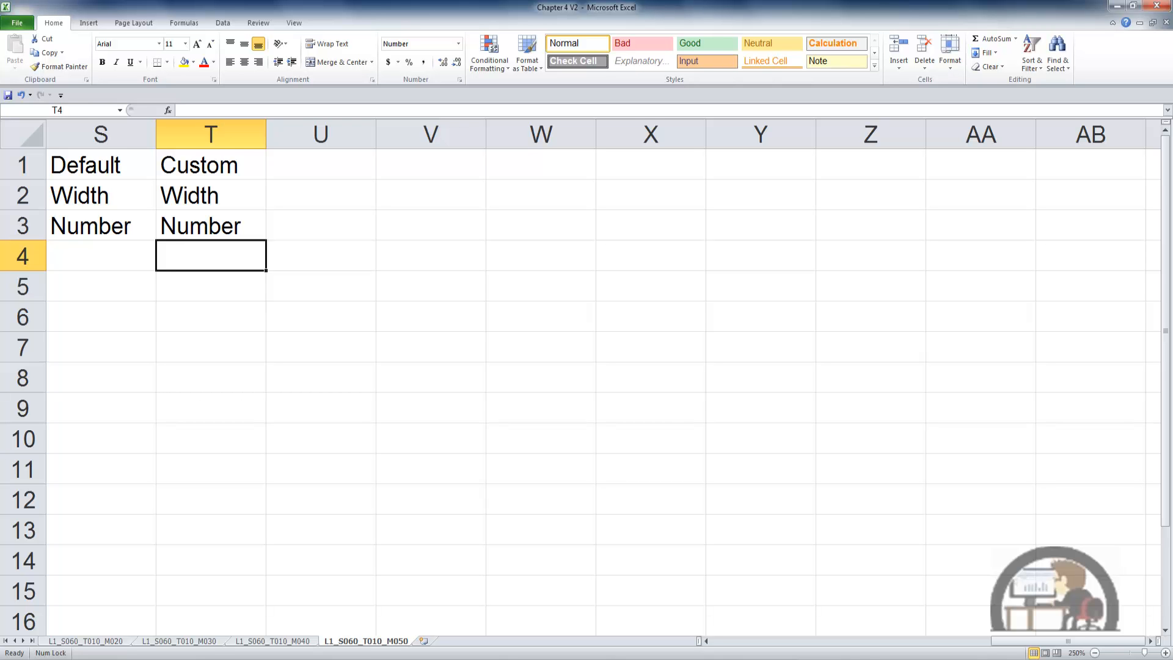
left_click(101, 255)
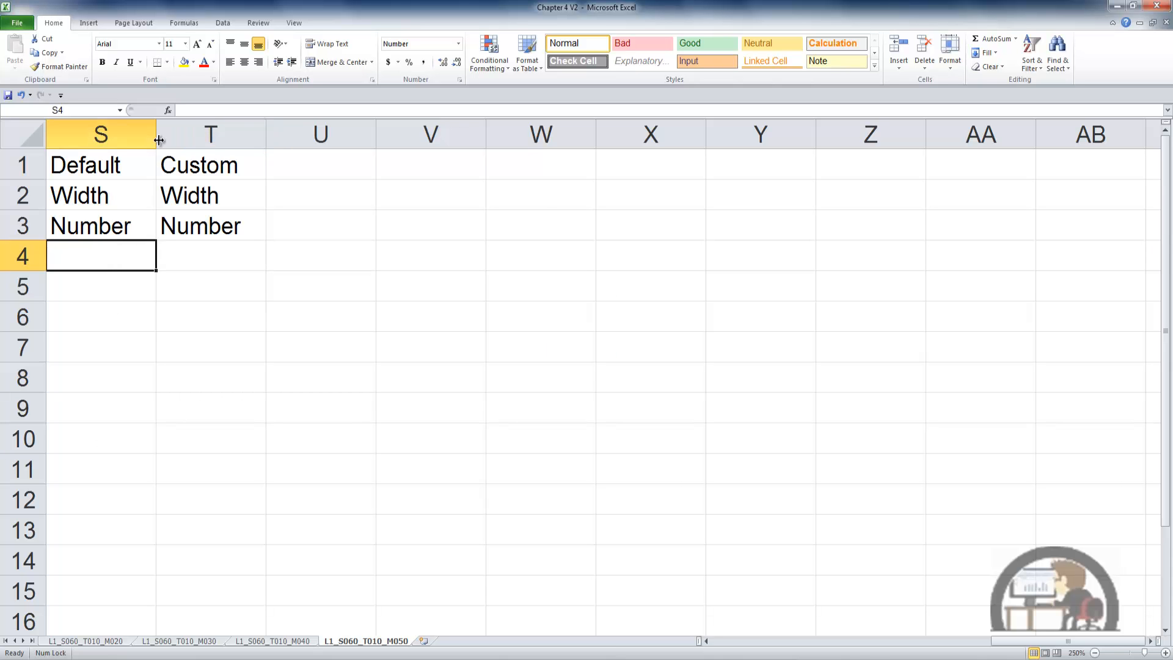
left_click_drag(157, 130, 158, 131)
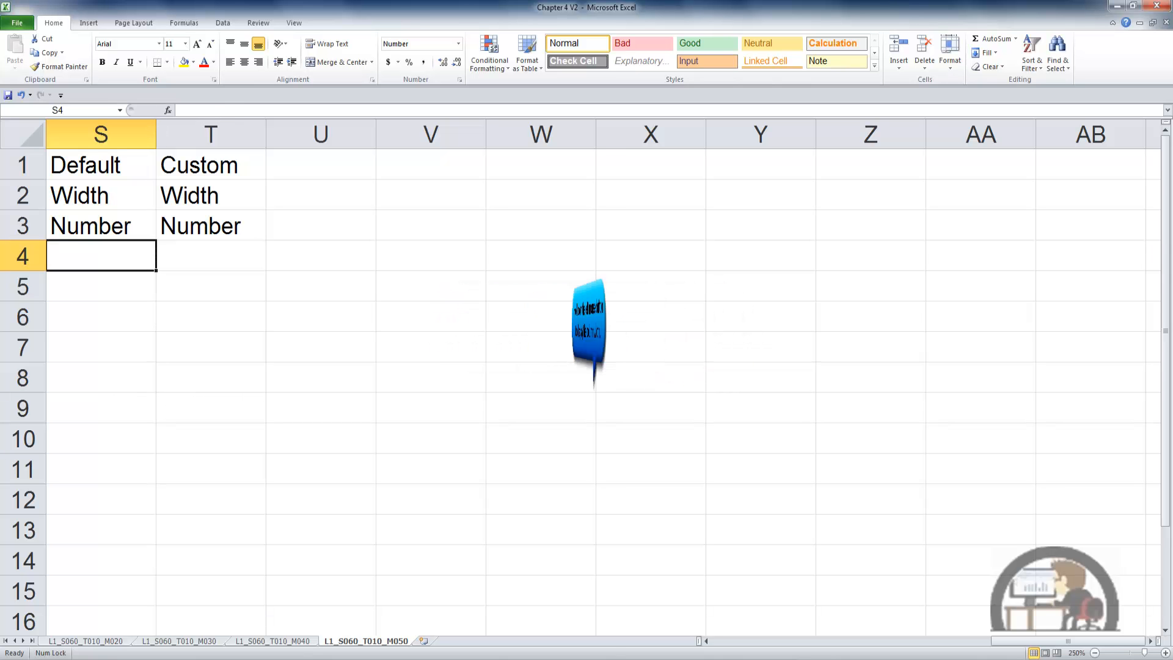
type("555")
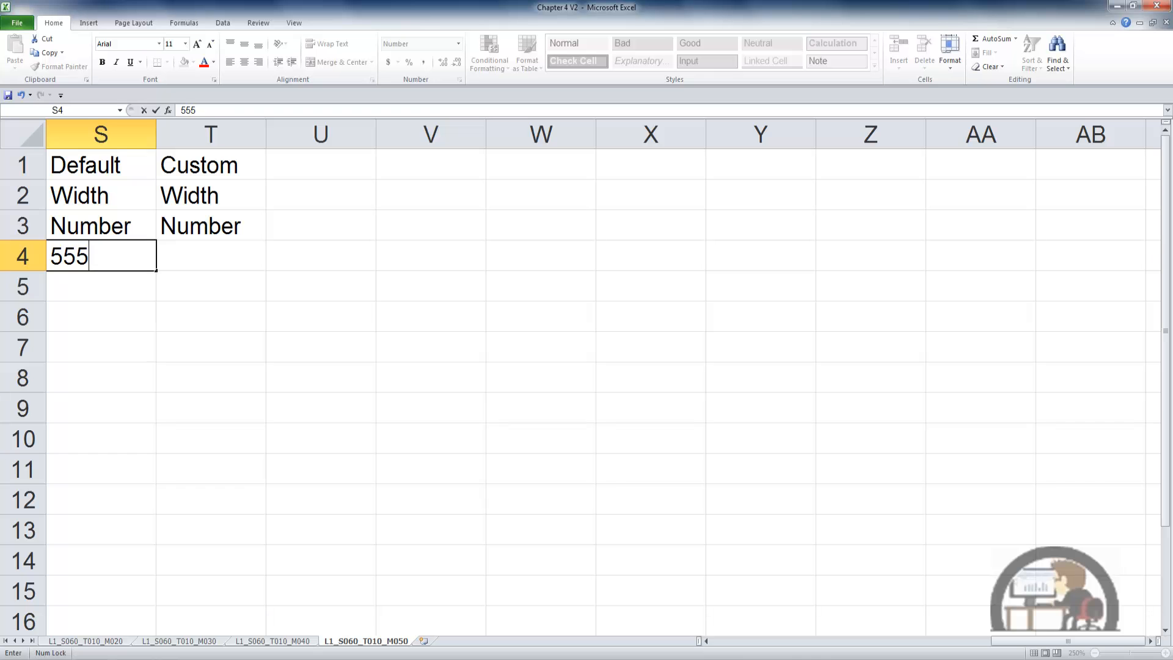
type("444333")
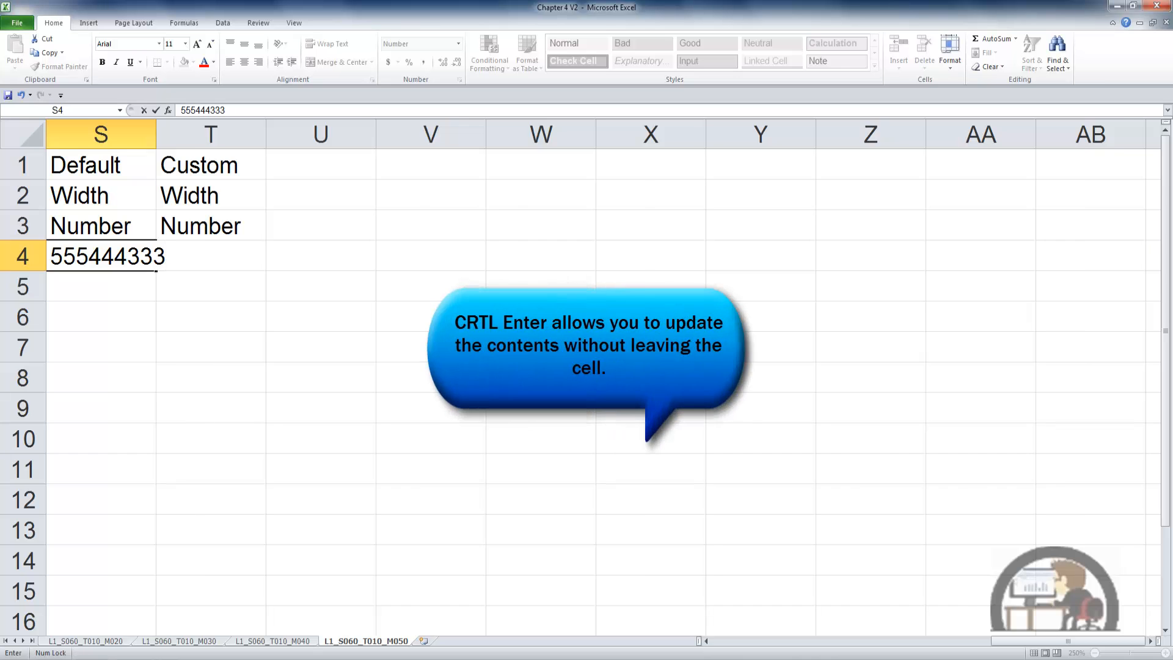
key("ctrl+Return")
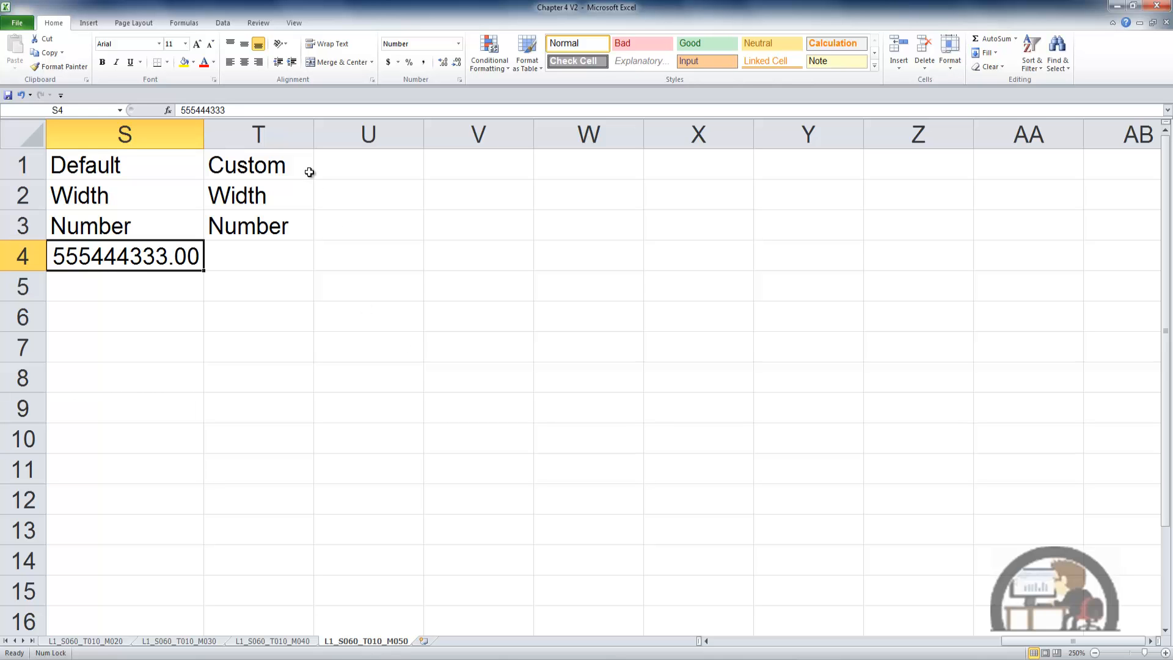
- Manually widen column T slightly and enter 555444333 in cell T4, keeping that cell selected
left_click_drag(313, 132, 314, 135)
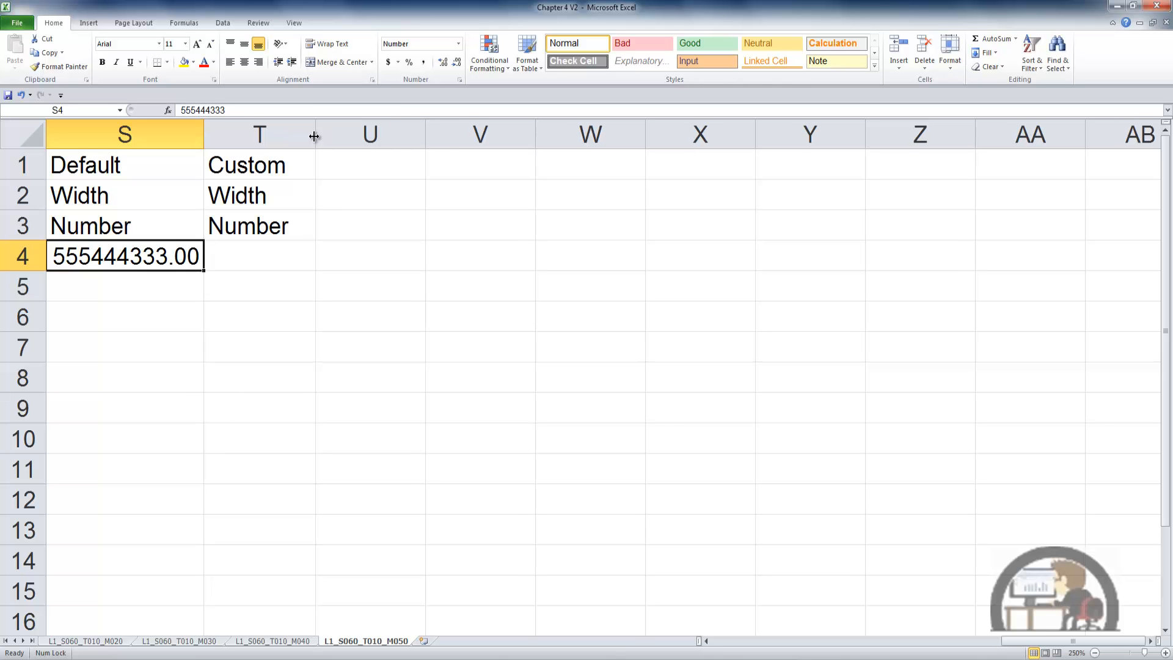
left_click(260, 259)
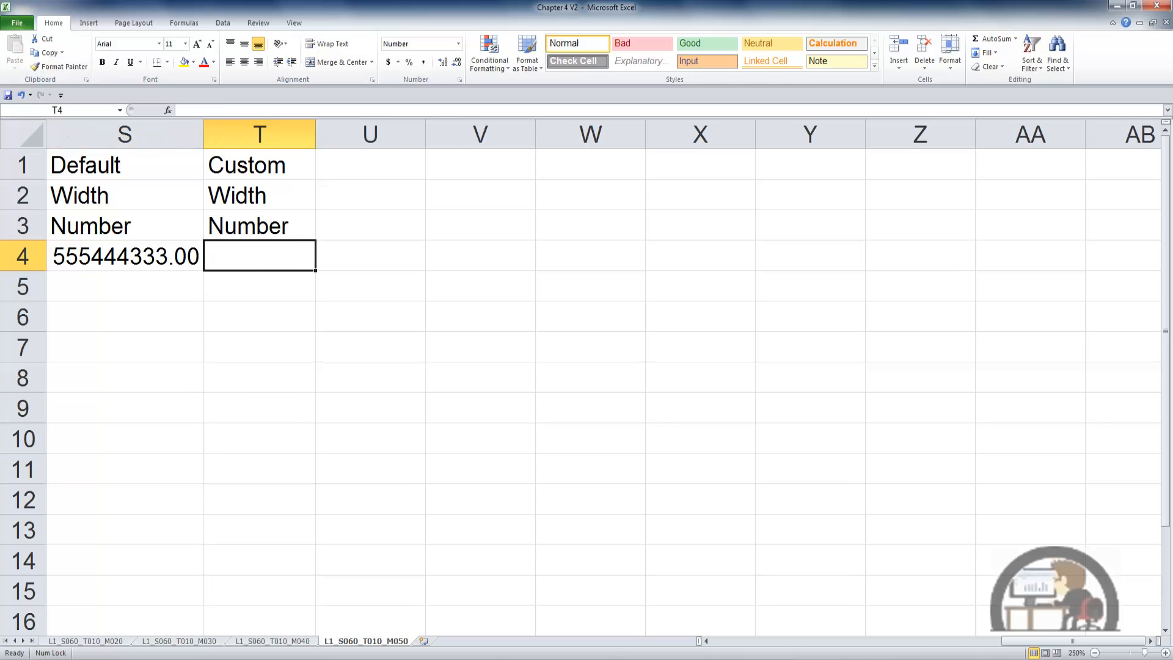
type("555")
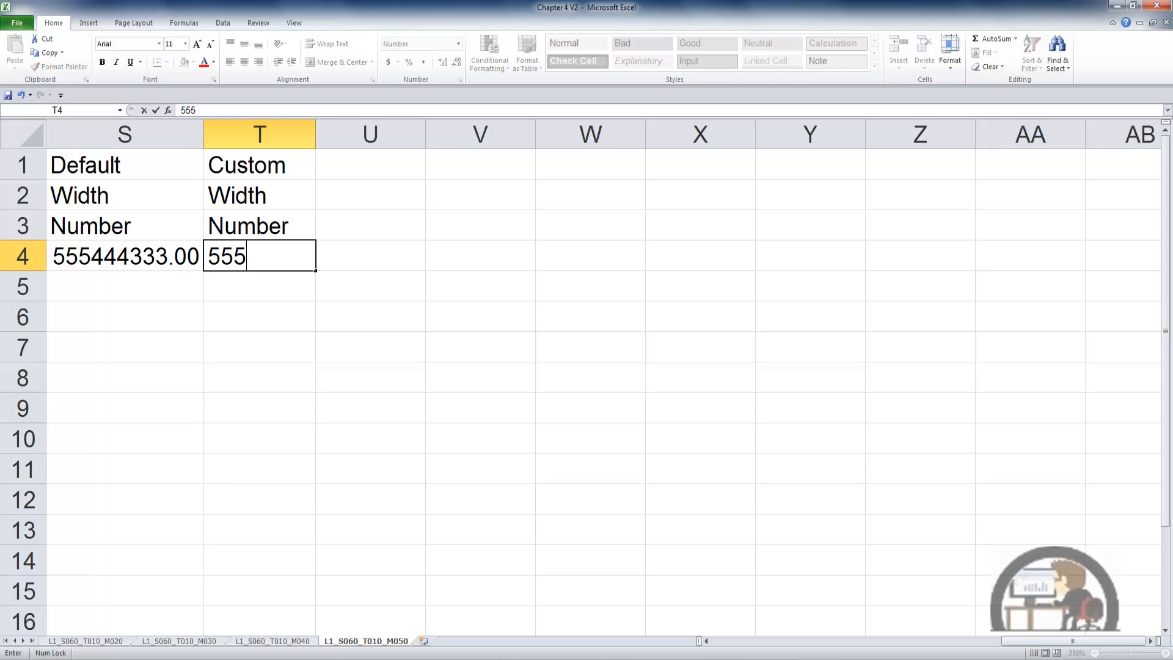
type("444333")
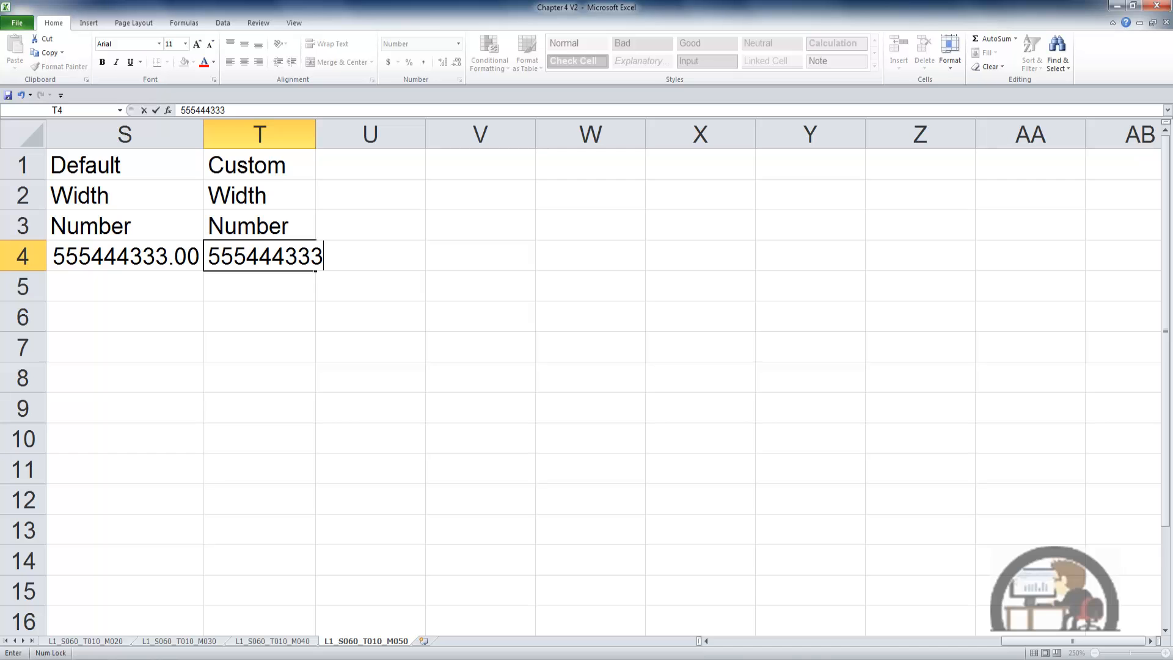
key("ctrl+Return")
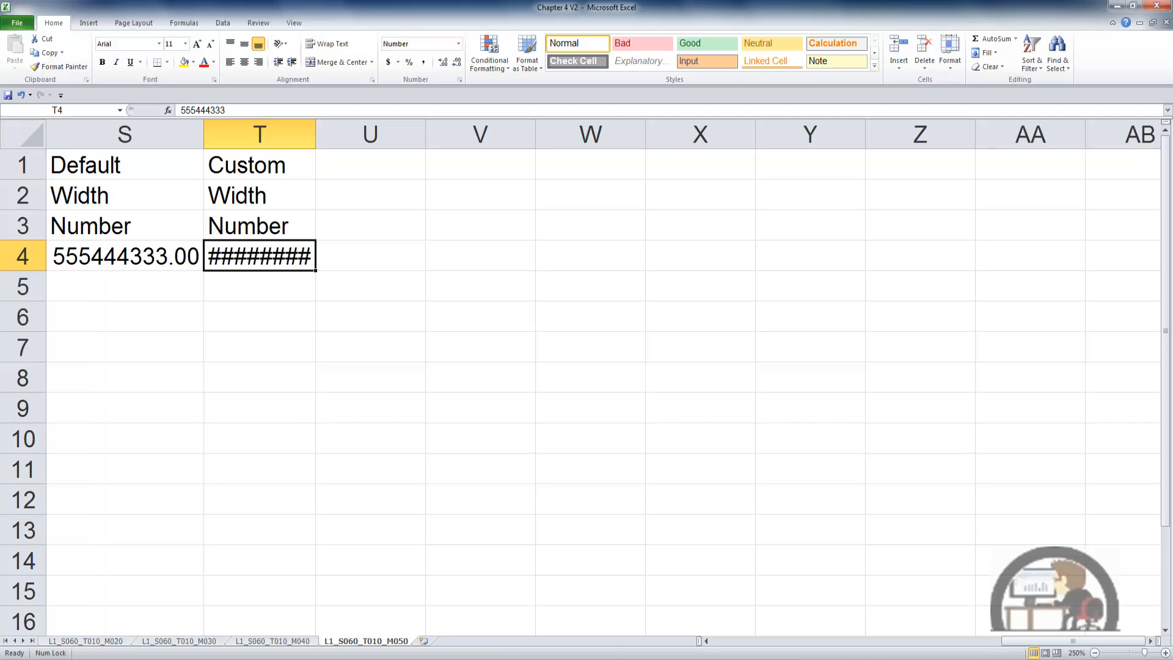
- AutoFit column T to its number and set the sheet's standard column width to 3
double_click(317, 133)
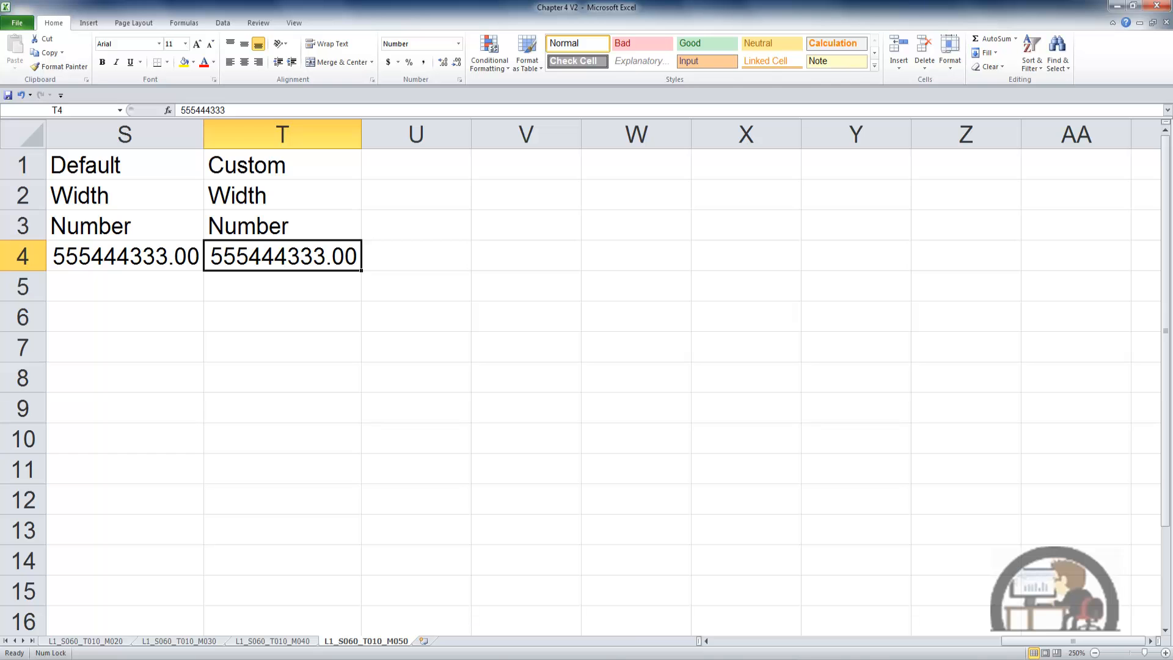
left_click(950, 68)
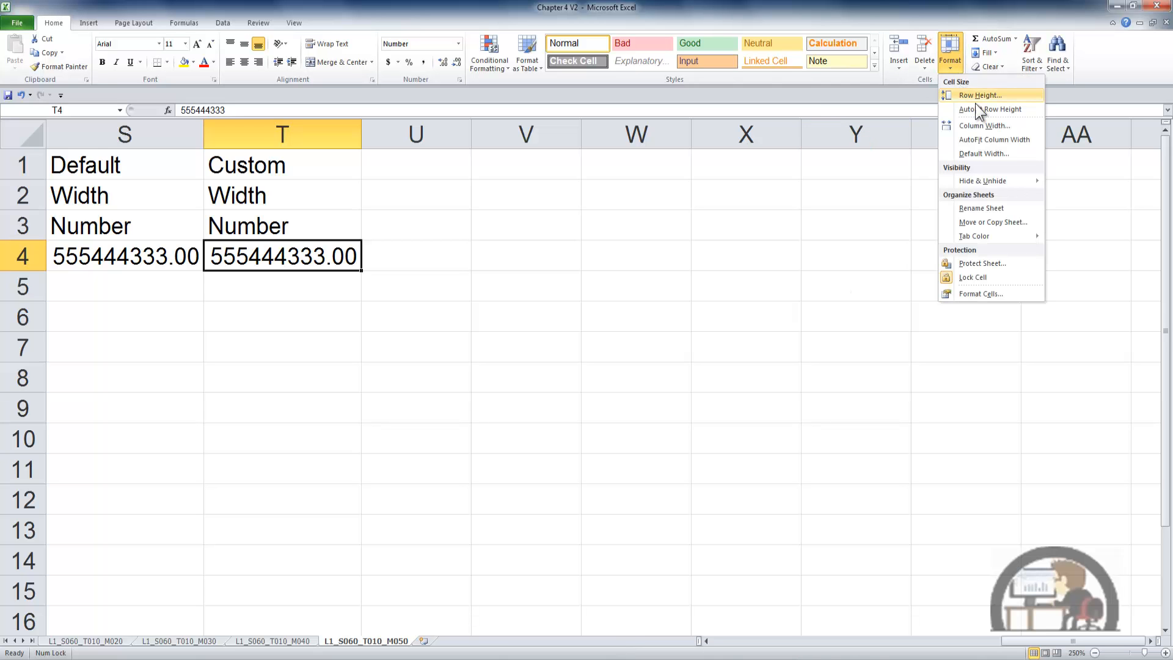
left_click(981, 153)
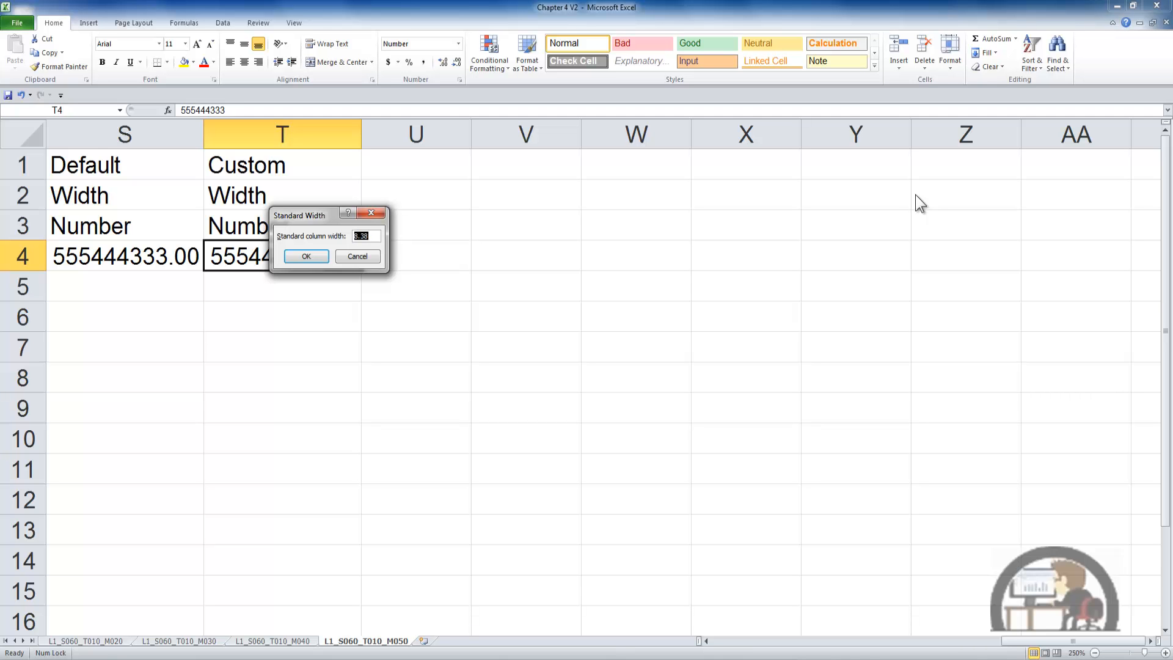
type("3")
left_click(306, 256)
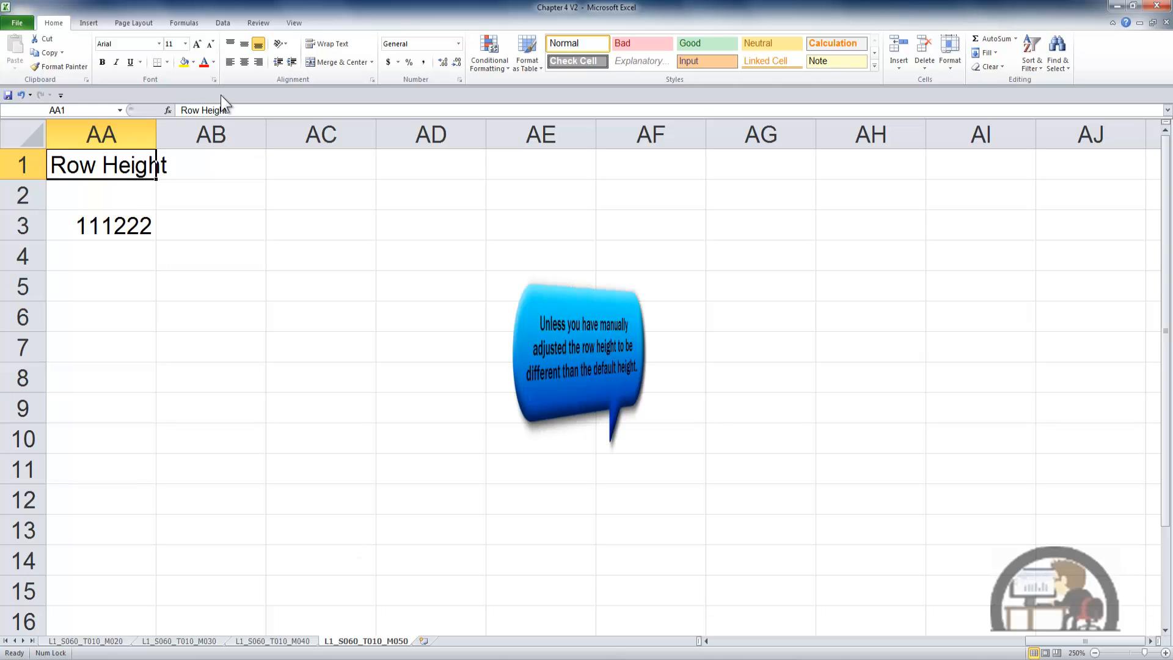
- Set the font size to 22 for the "Row Height" text in AA1 and the number in AA3
left_click(185, 44)
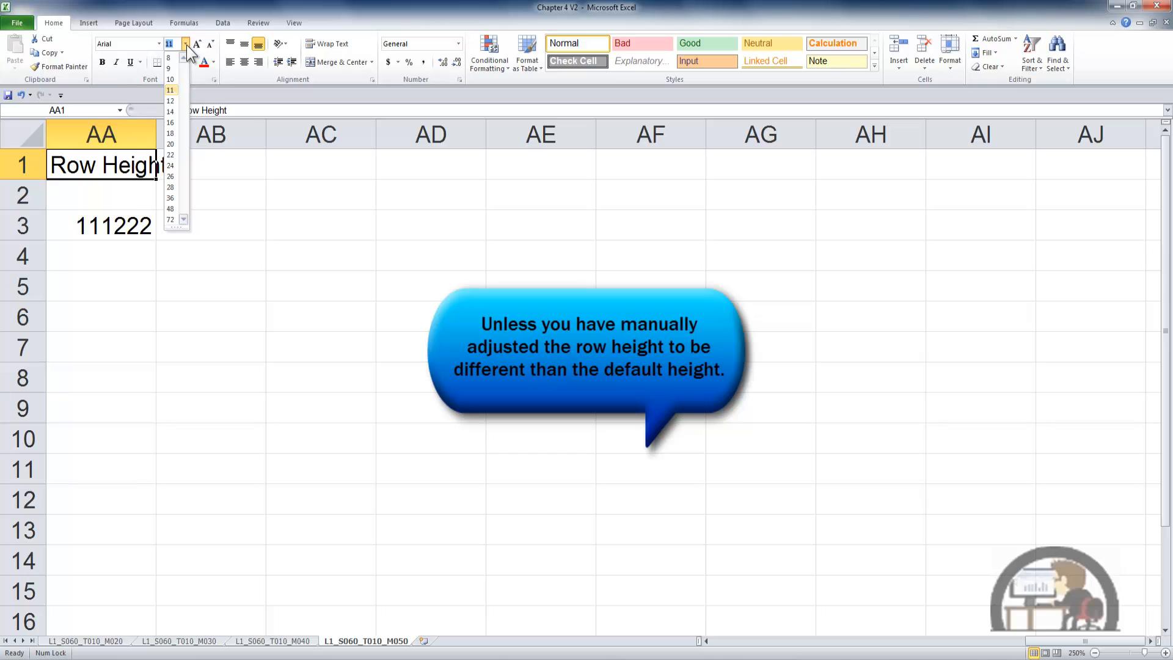
left_click(171, 154)
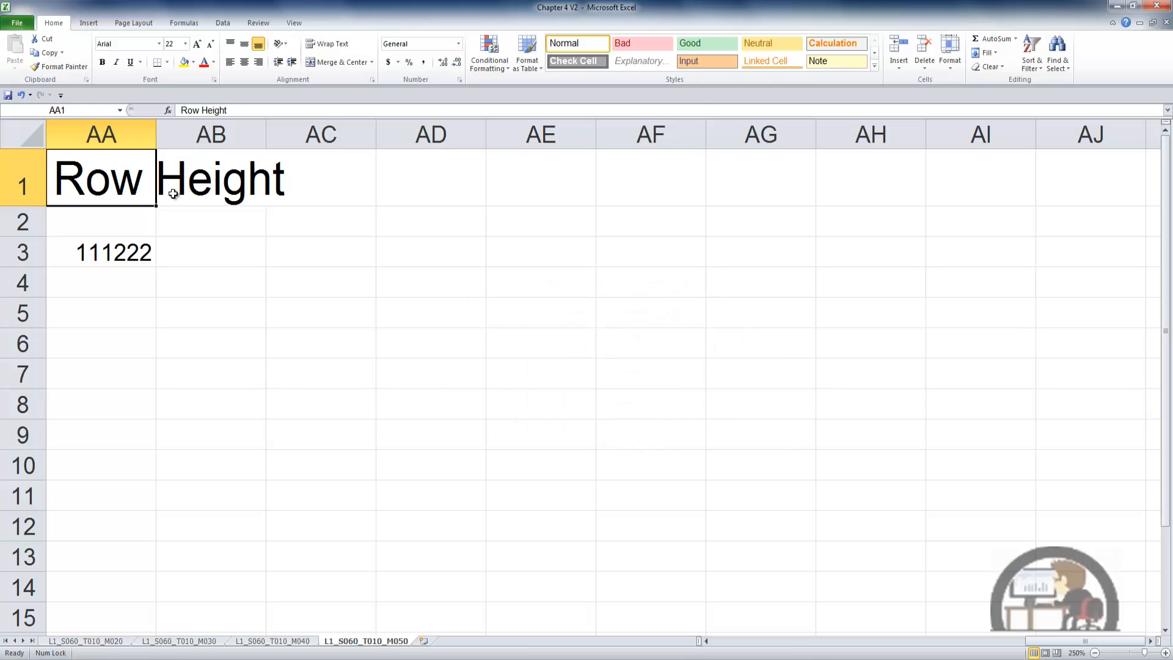
left_click(128, 256)
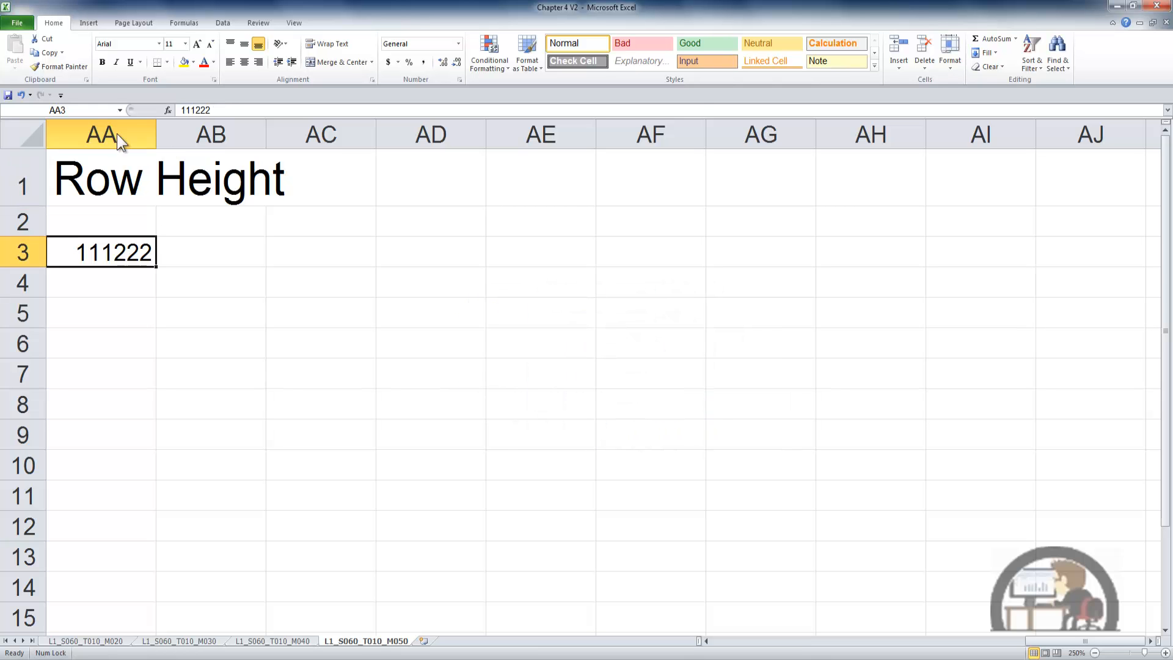
left_click(185, 44)
left_click(175, 157)
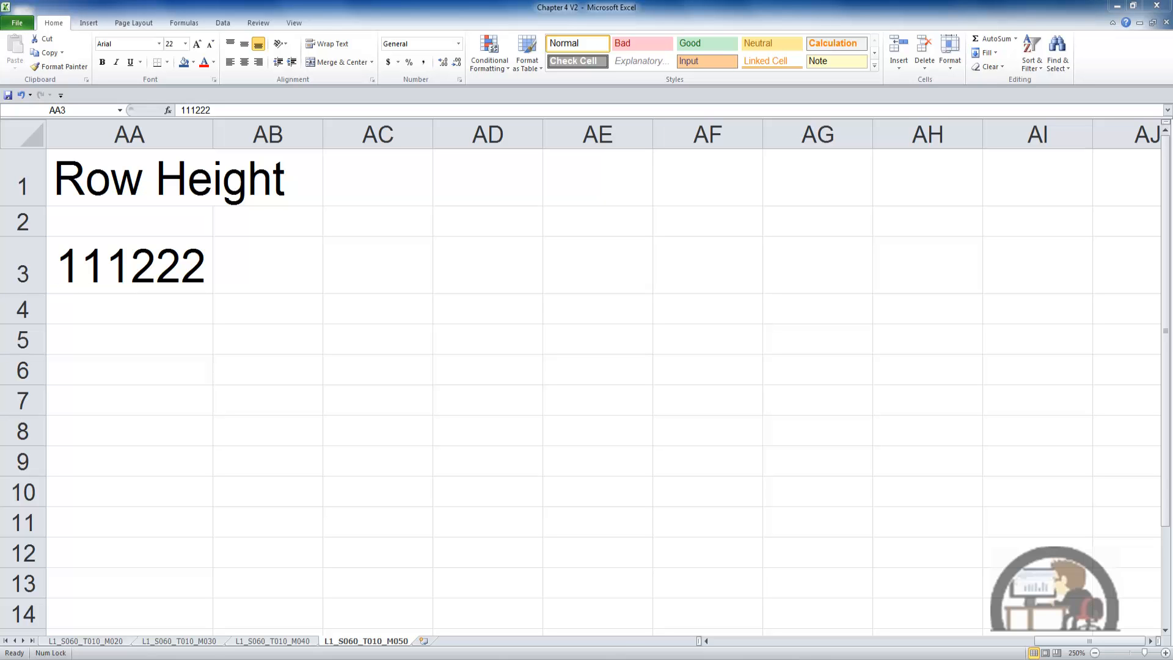
- Apply AutoFit Column Width to column AA based on the number in cell AA3
left_click(951, 66)
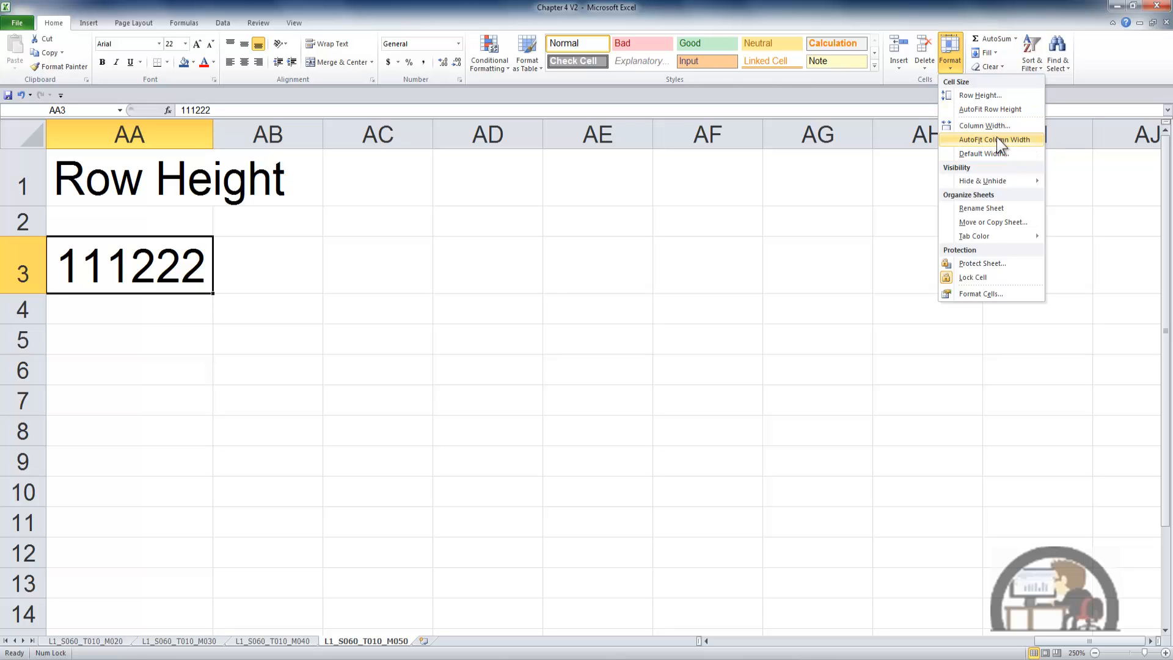
left_click(996, 139)
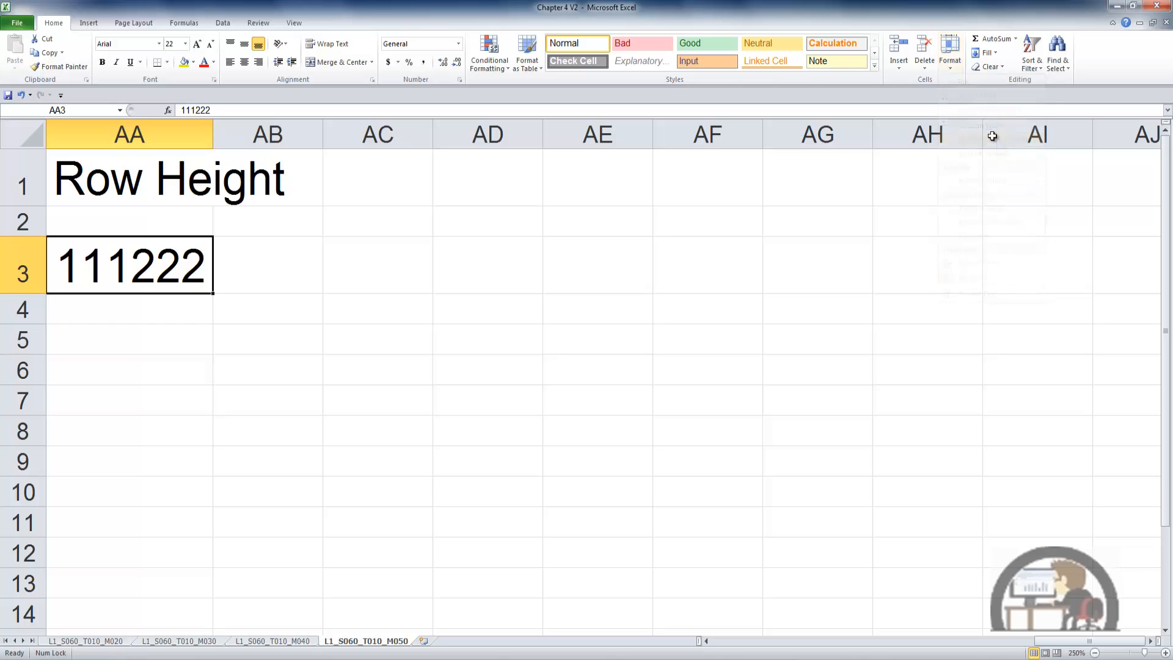